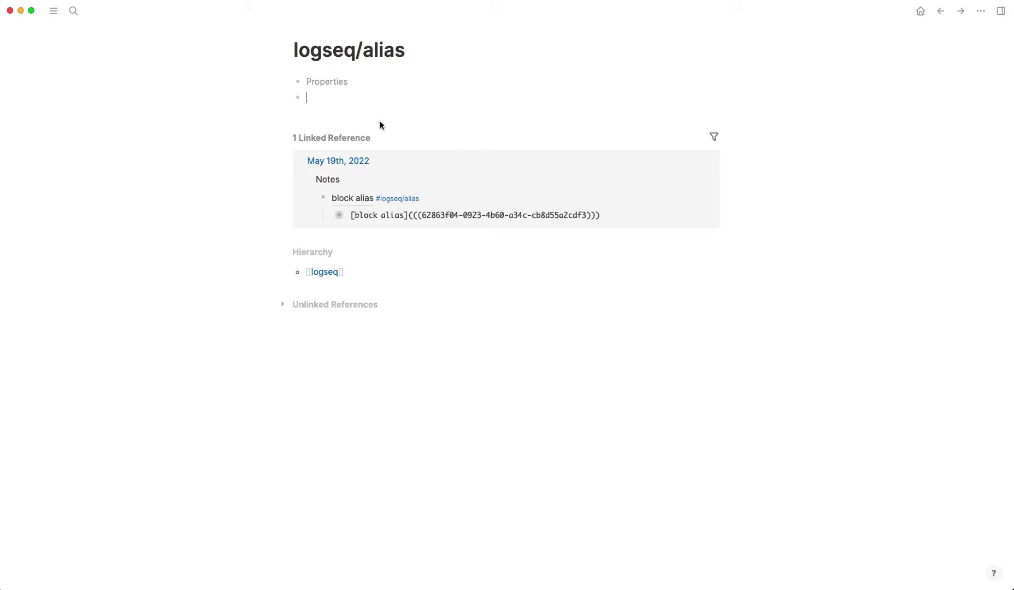
# Put the caret in the empty block under Properties after briefly selecting the logseq/alias title.
pyautogui.click(380, 121)
pyautogui.click(413, 50)
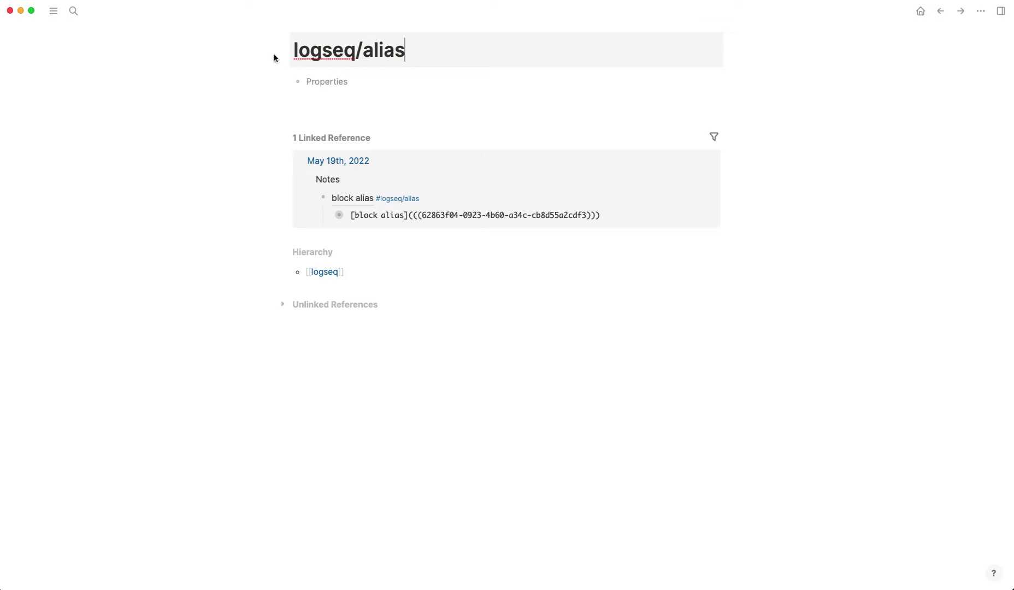
pyautogui.moveTo(295, 48); pyautogui.dragTo(435, 51)
pyautogui.click(408, 49)
pyautogui.click(342, 101)
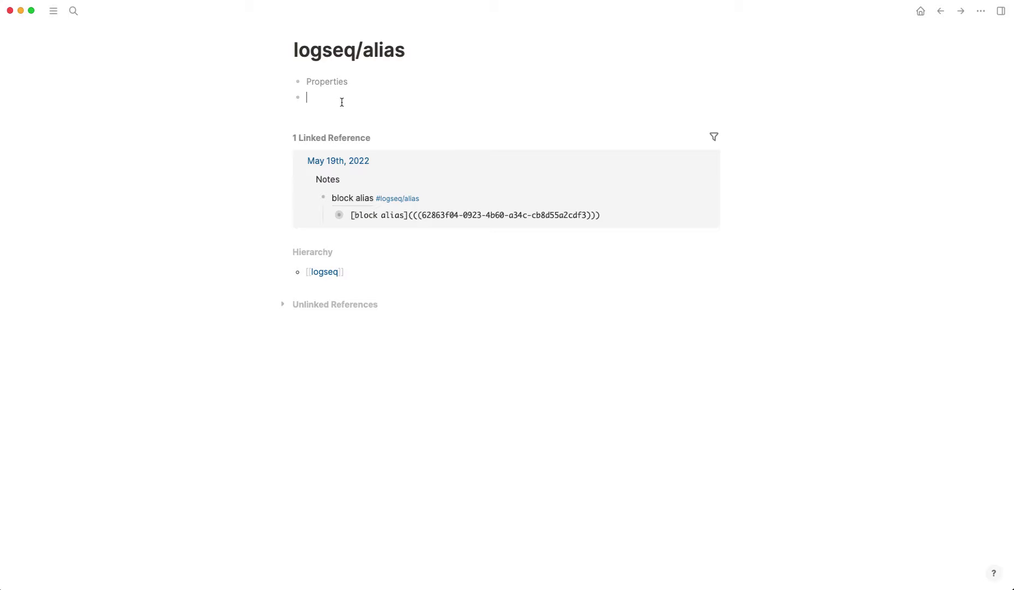
# Type 'block' into the empty block and again into a new block below it.
pyautogui.write('block')
pyautogui.press('BackSpace')
pyautogui.press('BackSpace')
pyautogui.press('BackSpace')
pyautogui.write('ock')
pyautogui.press('Return')
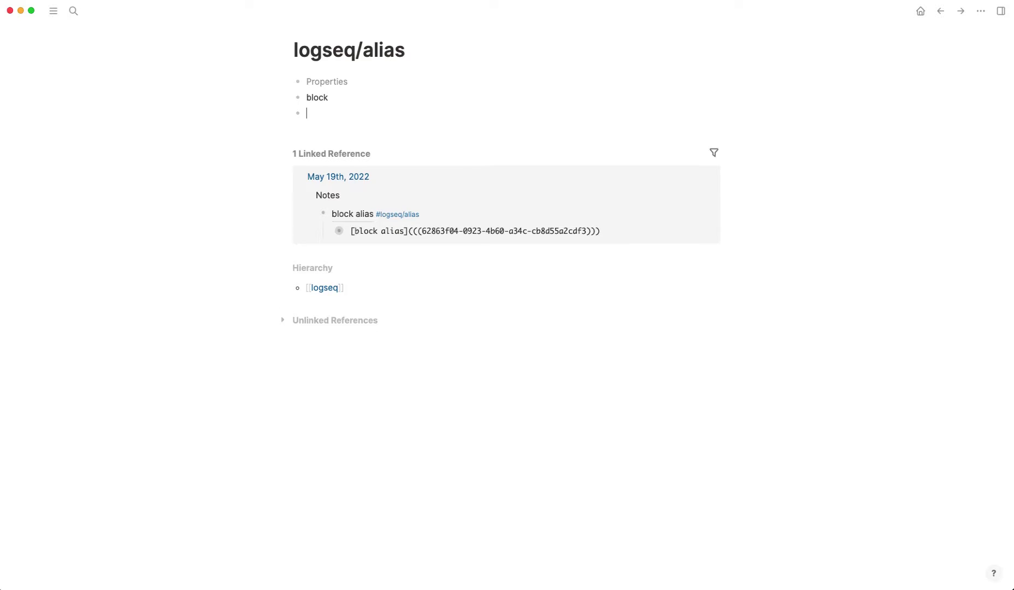
pyautogui.write('block')
# Delete both trial 'block' entries, merging them back into one empty block.
pyautogui.rightClick(298, 115)
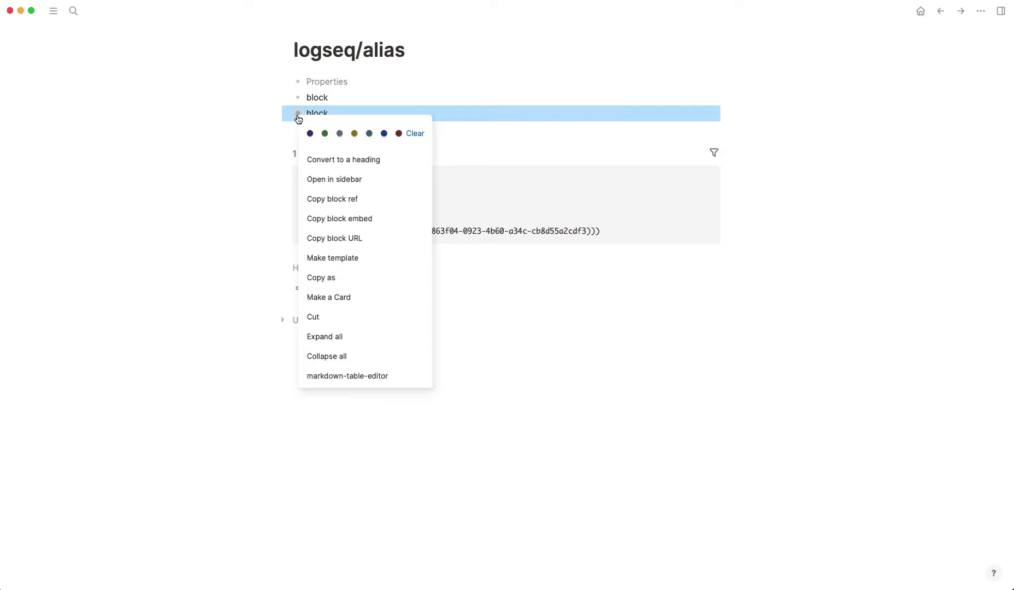
pyautogui.click(346, 104)
pyautogui.press('BackSpace')
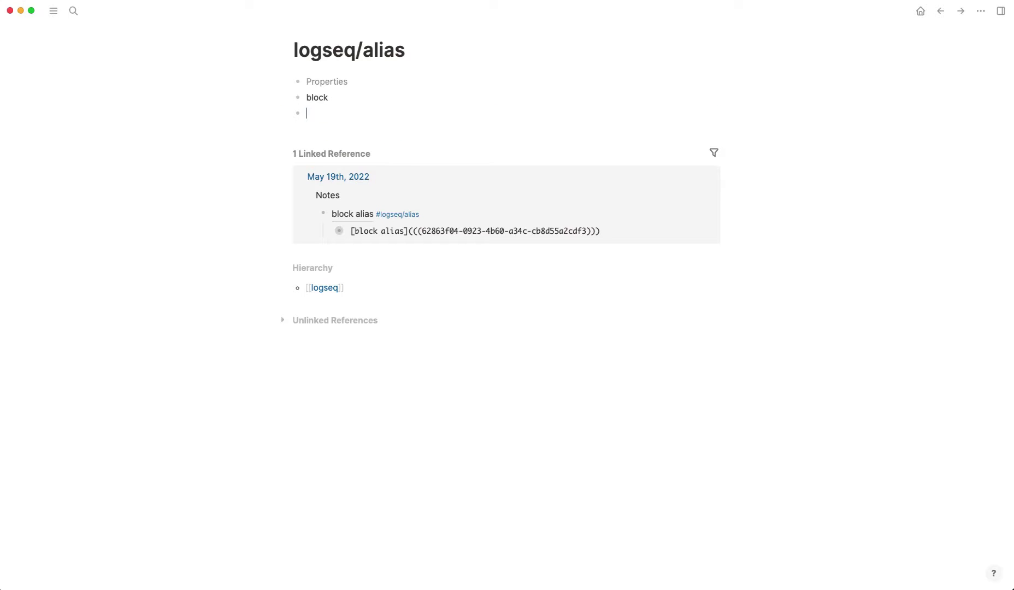
pyautogui.press('BackSpace')
pyautogui.press('super+shift+Left')
pyautogui.press('BackSpace')
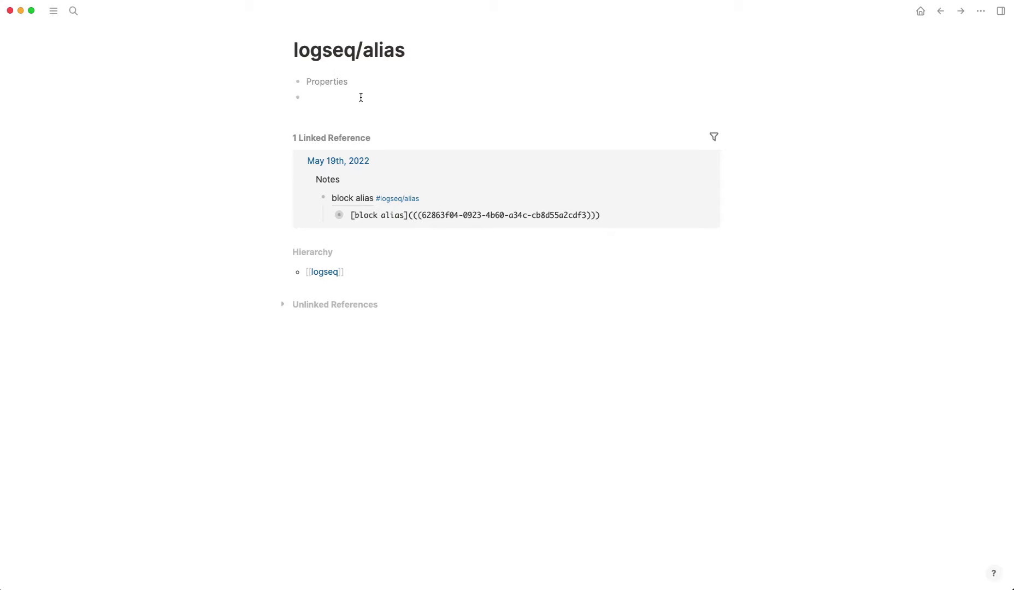
pyautogui.write('[[p')
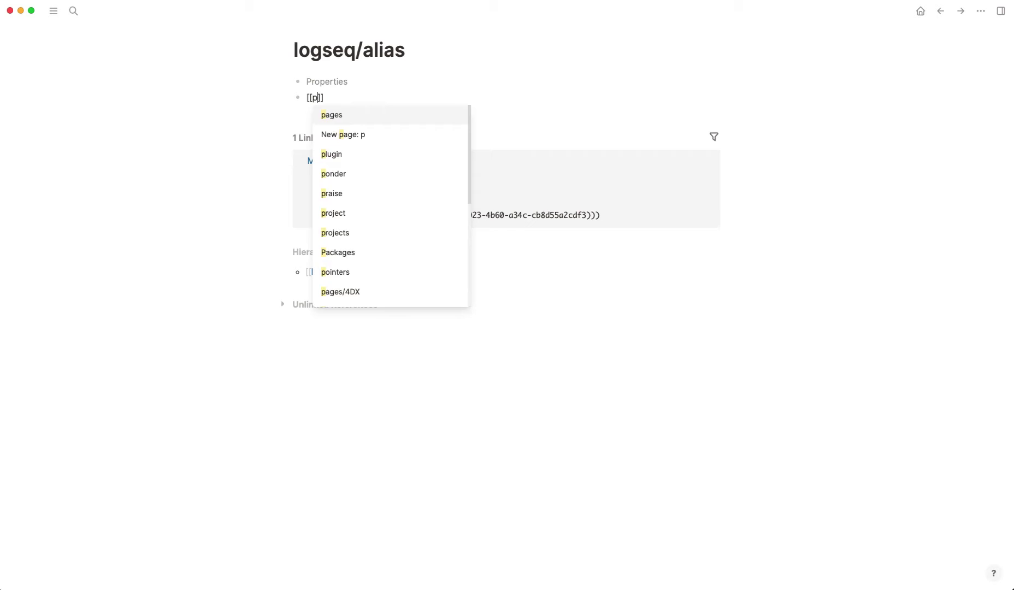
pyautogui.press('BackSpace')
pyautogui.write('golang')
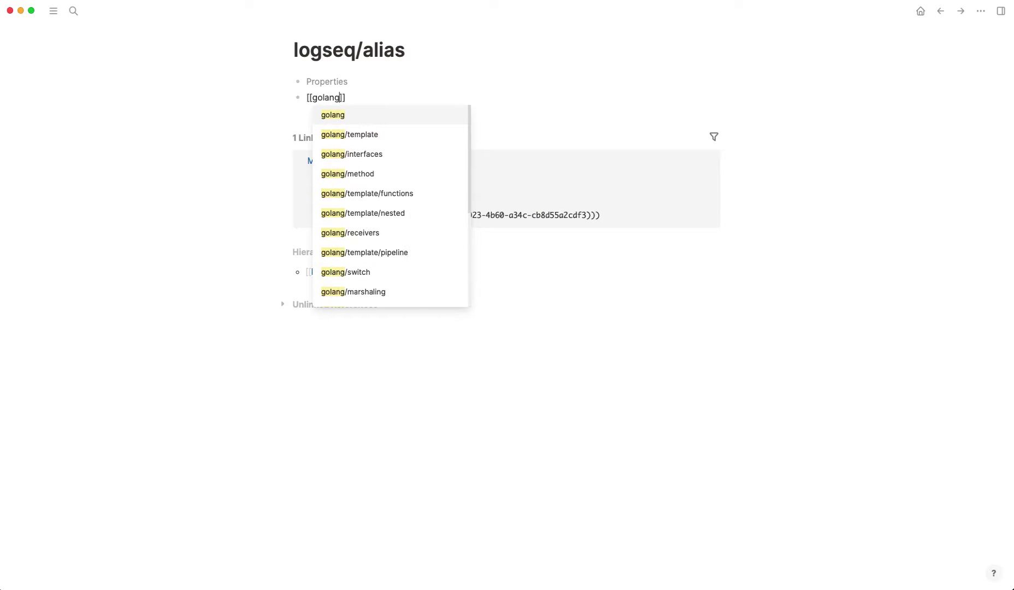
pyautogui.press('Return')
pyautogui.press('super+a')
pyautogui.press('BackSpace')
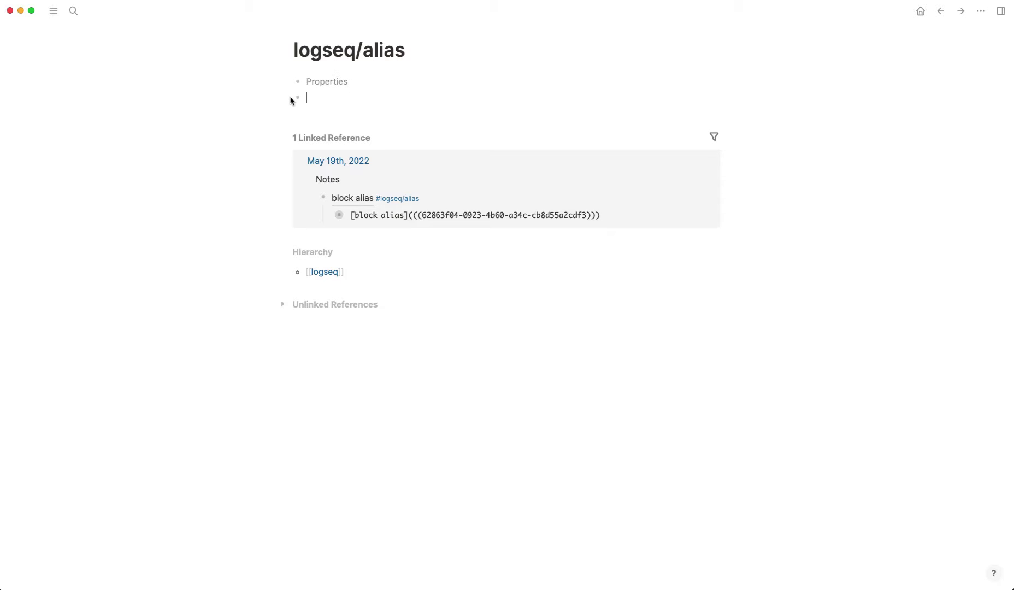
# Type 'block', copy its block reference, and paste it into a new block below.
pyautogui.write('block')
pyautogui.rightClick(298, 97)
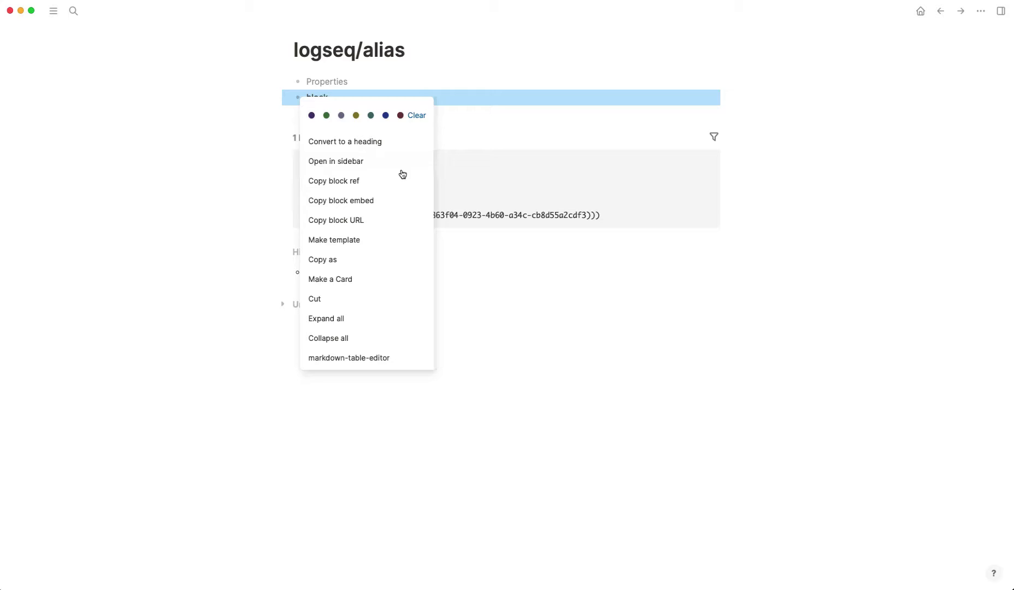
pyautogui.click(396, 179)
pyautogui.click(407, 97)
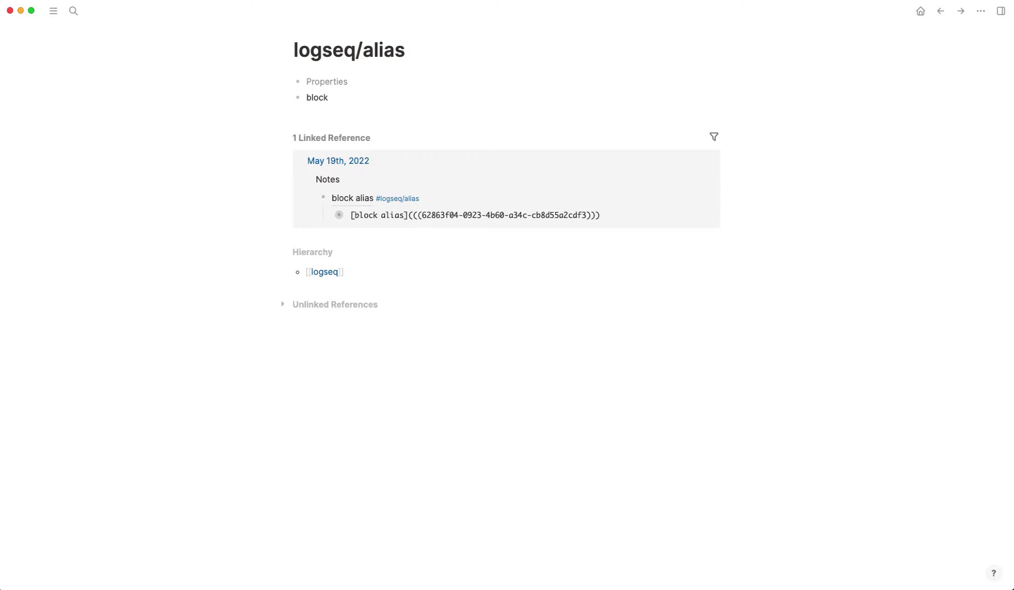
pyautogui.press('Return')
pyautogui.press('super+v')
# Extend the first block to 'block note' and test typing text in the block beneath it.
pyautogui.press('Up')
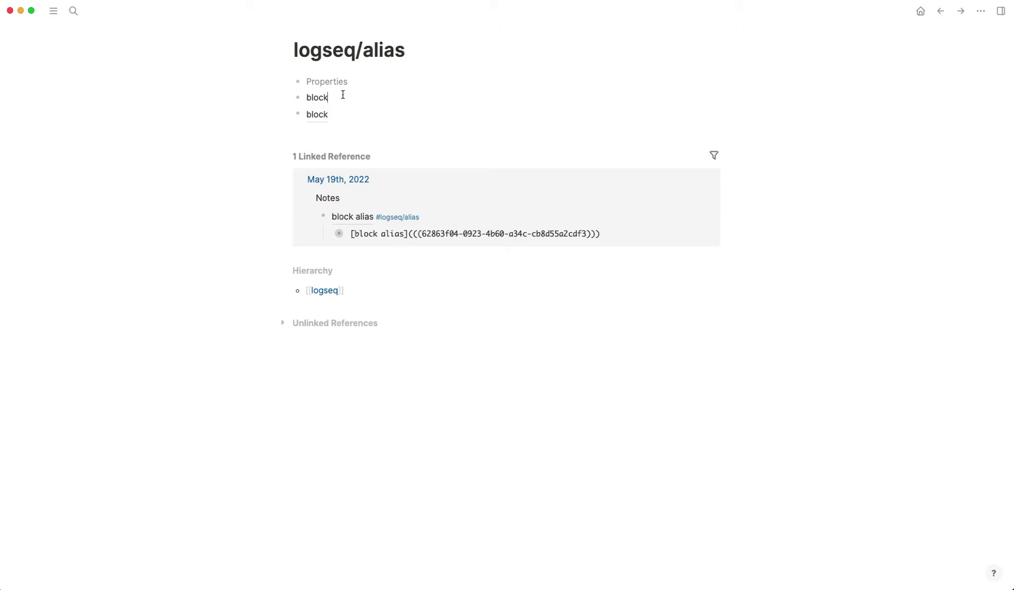
pyautogui.write('note')
pyautogui.press('Return')
pyautogui.write('theaksdfklajsdf')
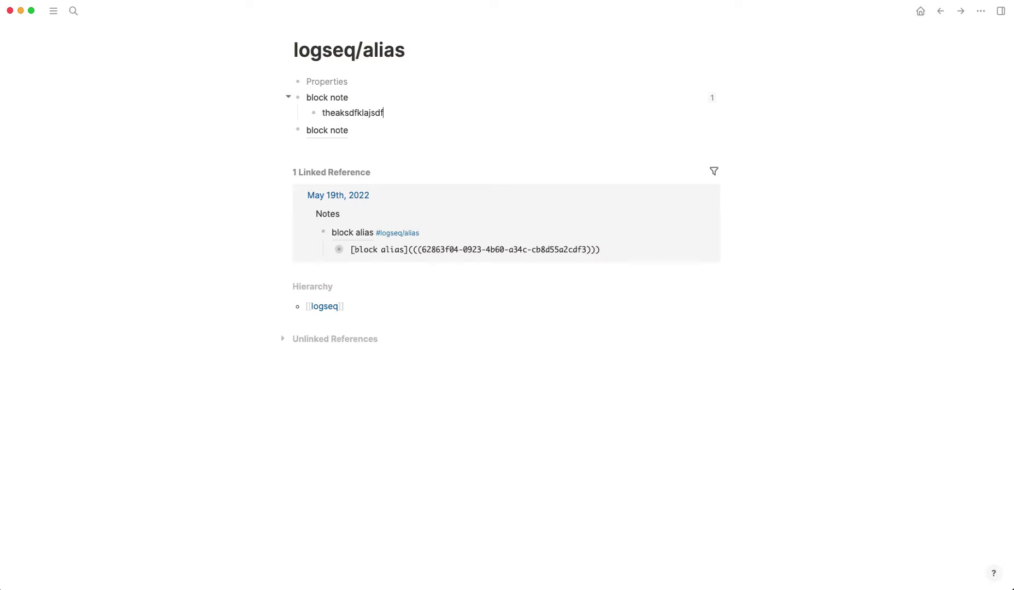
pyautogui.press('super+a')
pyautogui.write("I don't see anything under it")
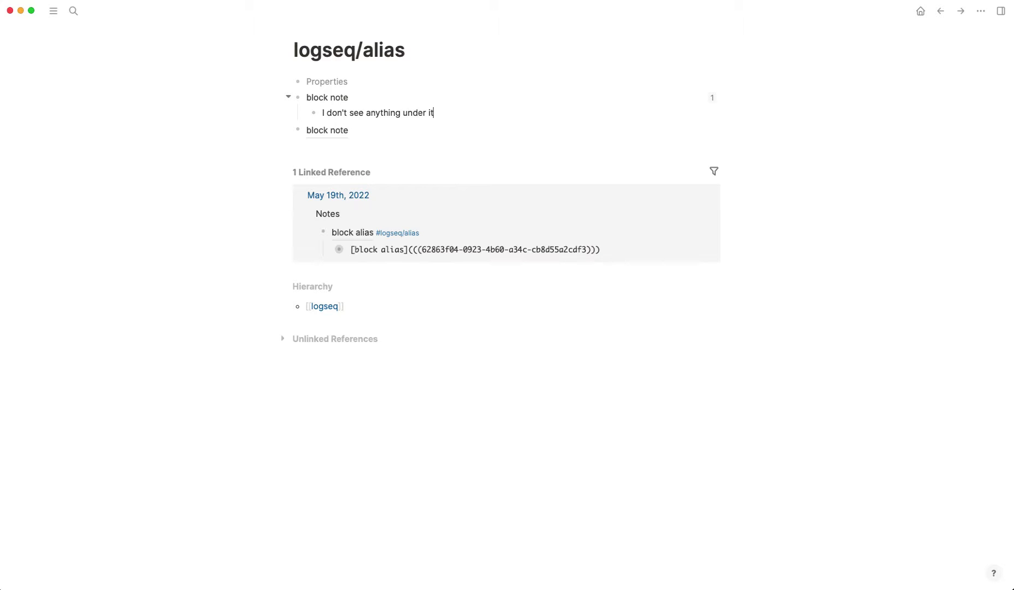
pyautogui.press('super+a')
pyautogui.press('BackSpace')
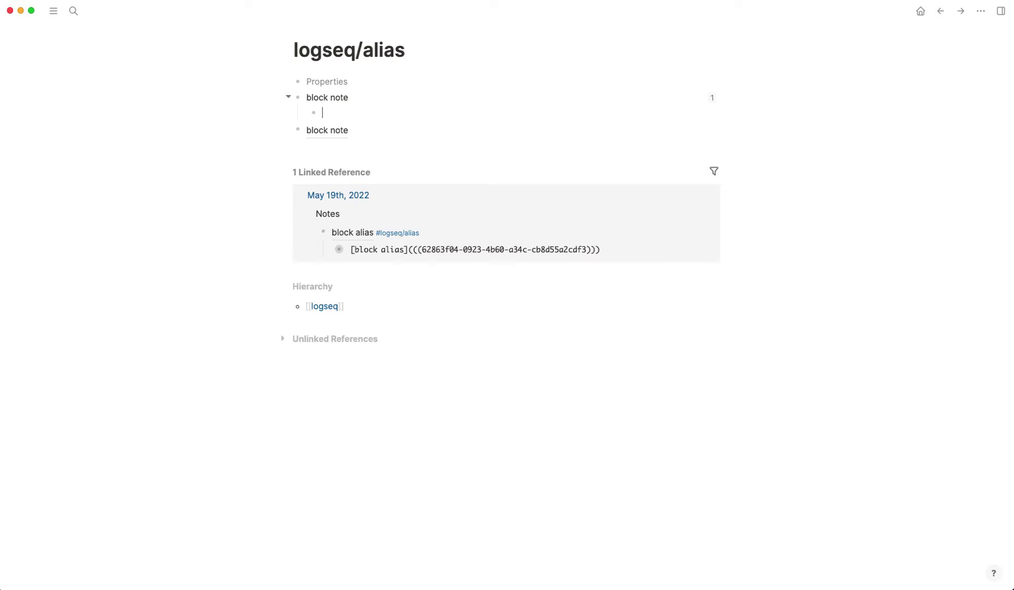
pyautogui.write('dkjadkfjalksdjfl')
# Clear the test text and the pasted reference, leaving one empty block under 'block note'.
pyautogui.click(348, 98)
pyautogui.press('Down')
pyautogui.press('super+a')
pyautogui.press('BackSpace')
pyautogui.press('BackSpace')
pyautogui.press('Return')
pyautogui.press('Down')
pyautogui.press('super+a')
pyautogui.press('BackSpace')
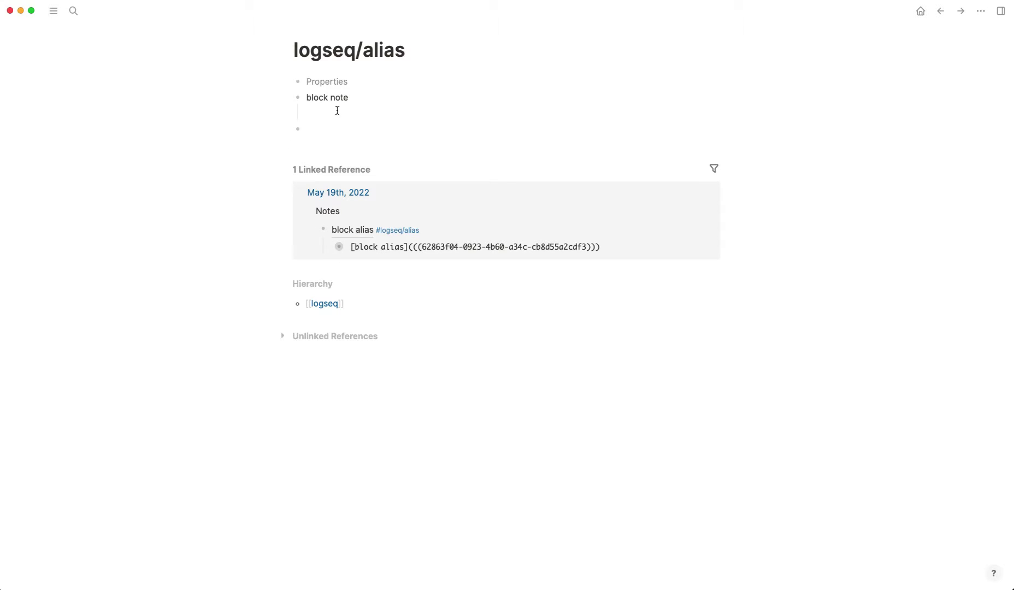
# Type '[block alias](knowledgeworker.blog)' into the empty block.
pyautogui.write('[block a')
pyautogui.write('lias')
pyautogui.write('(')
pyautogui.write('((')
pyautogui.press('BackSpace')
pyautogui.press('BackSpace')
pyautogui.write('knowledgeworker.blog')
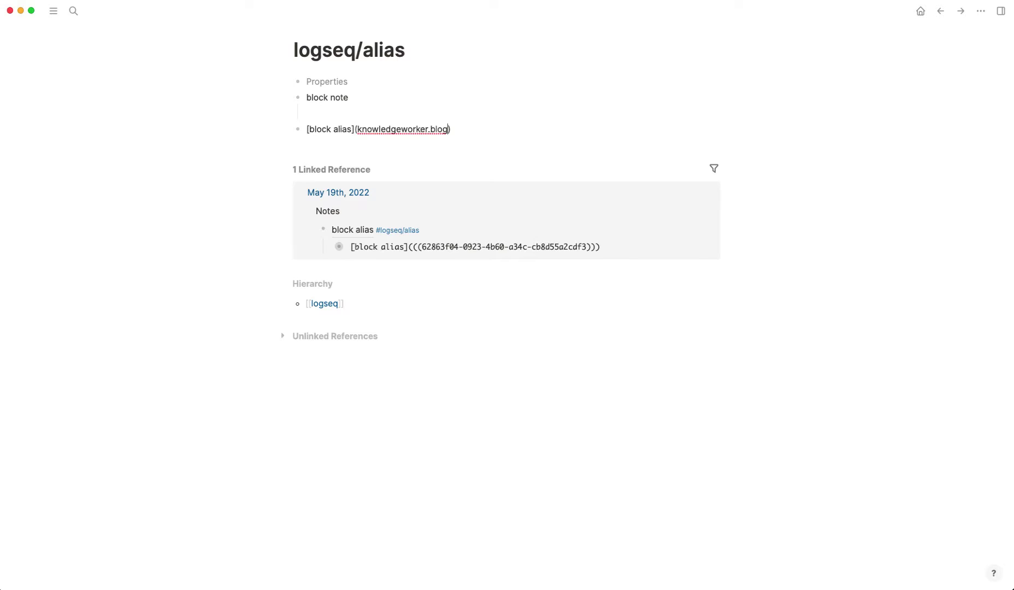
# Delete the knowledgeworker.blog address so the block reads '[block alias]()'.
pyautogui.press('Up')
pyautogui.press('Down')
pyautogui.click(331, 129)
pyautogui.hotkey('alt', 'shift', 'Left')
pyautogui.hotkey('alt', 'shift', 'Left')
pyautogui.hotkey('alt', 'shift', 'Left')
pyautogui.hotkey('shift', 'Right')
pyautogui.press('BackSpace')
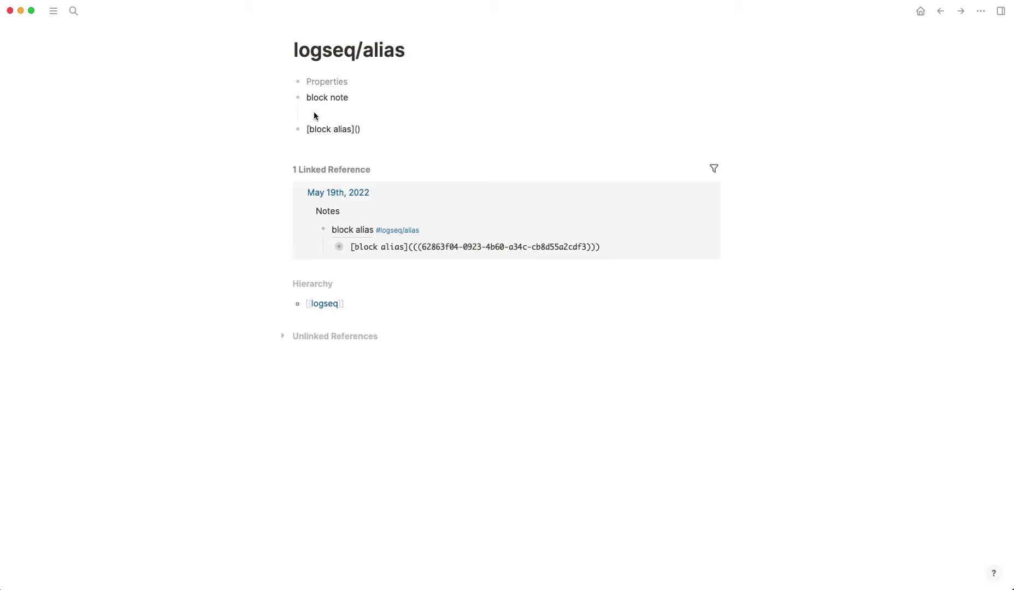
pyautogui.press('Escape')
# Paste the copied 'block note' reference inside the alias parentheses and let it render.
pyautogui.rightClick(295, 98)
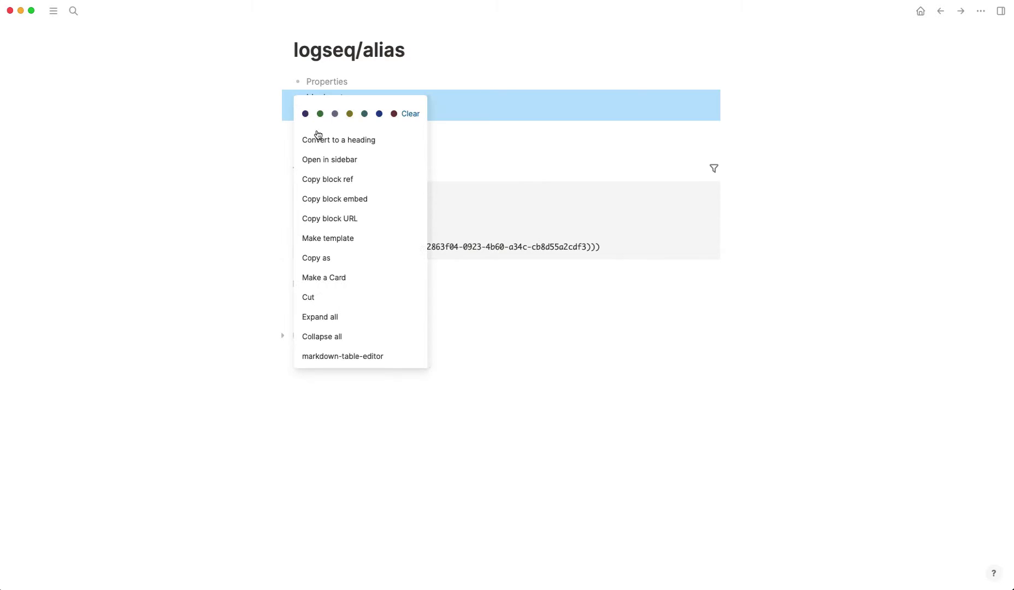
pyautogui.click(342, 178)
pyautogui.click(407, 123)
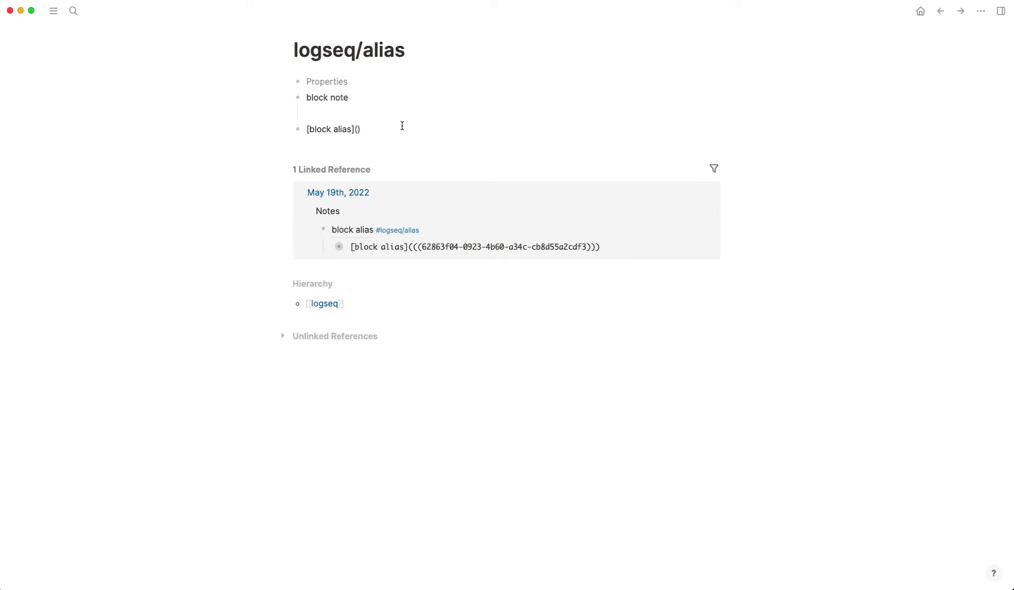
pyautogui.press('Left')
pyautogui.press('super+v')
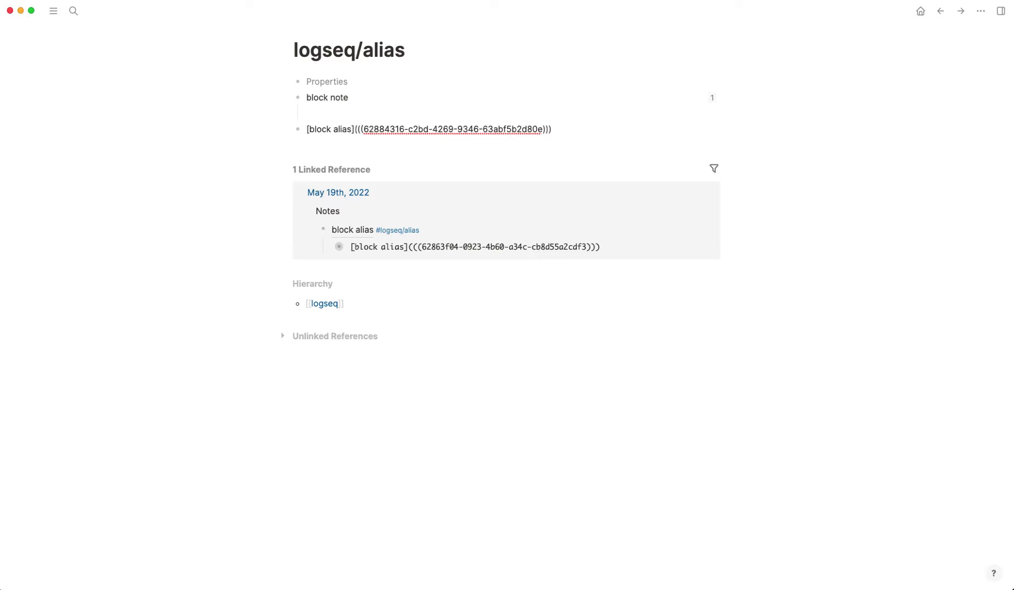
pyautogui.press('Escape')
pyautogui.press('Return')
pyautogui.press('Up')
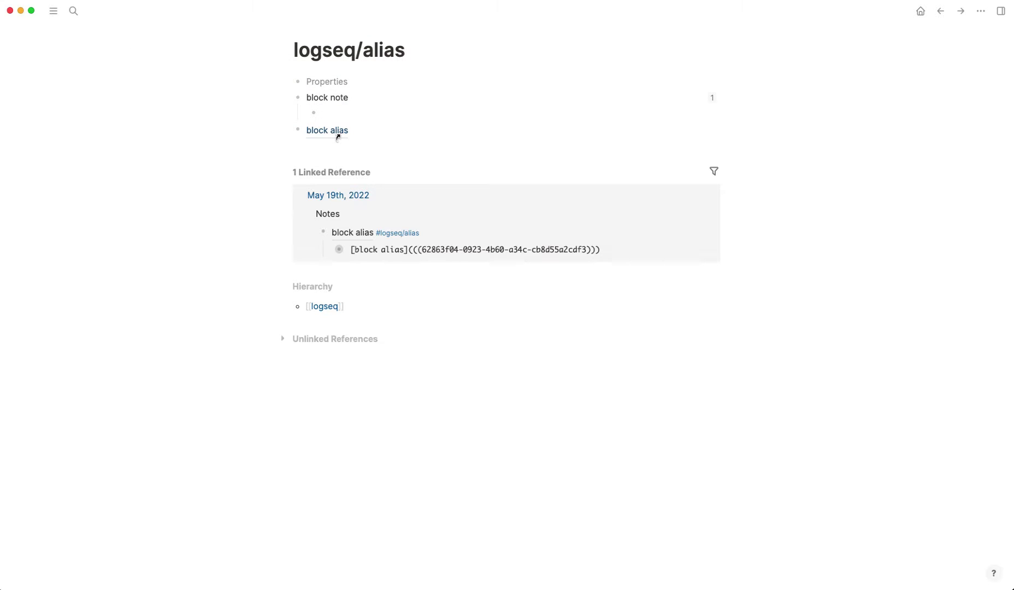
# Select all the raw '[block alias]' text and delete it.
pyautogui.moveTo(338, 136)
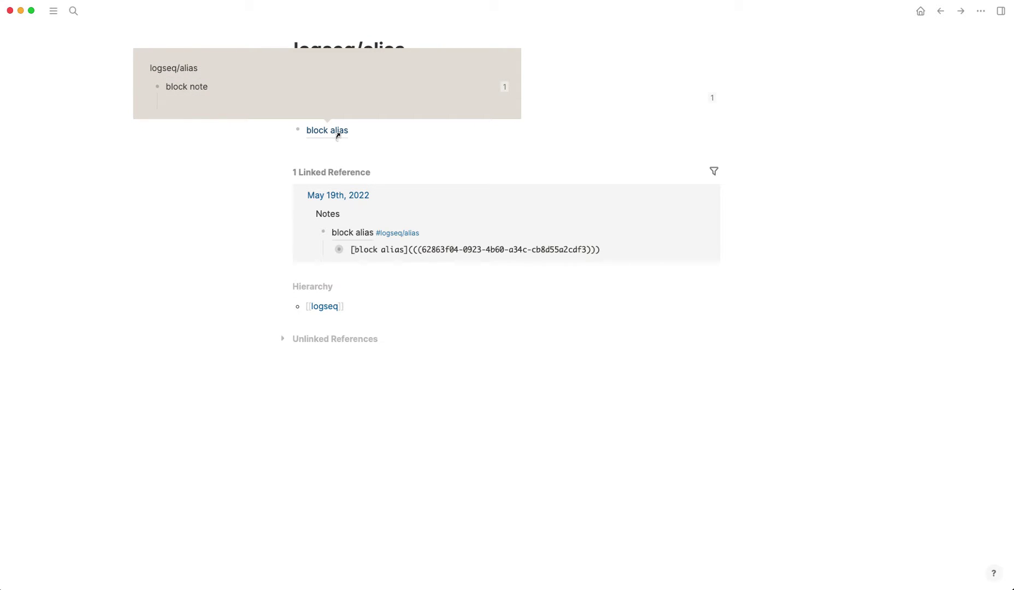
pyautogui.click(373, 129)
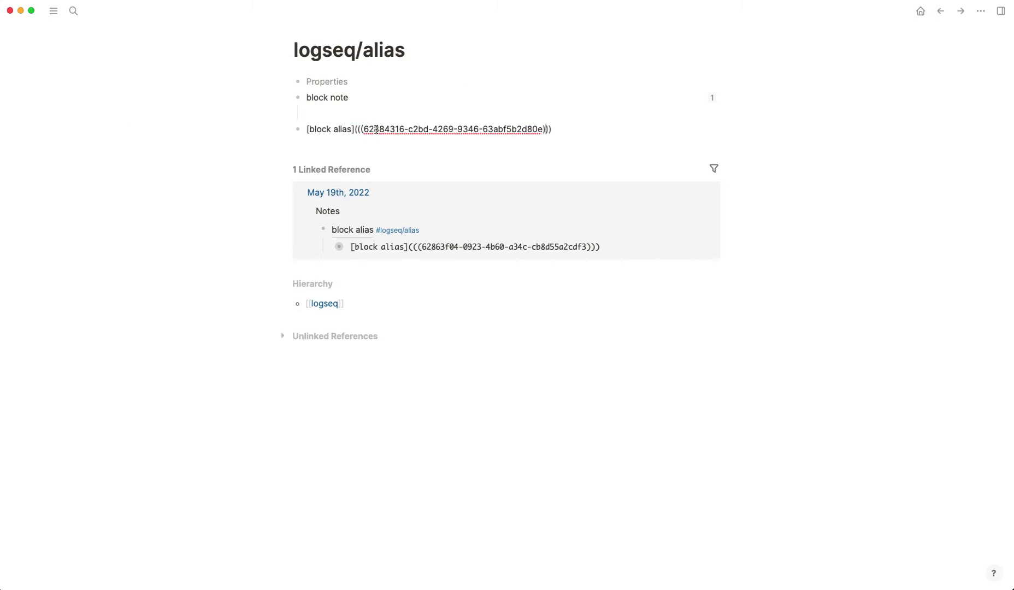
pyautogui.press('super+a')
pyautogui.press('BackSpace')
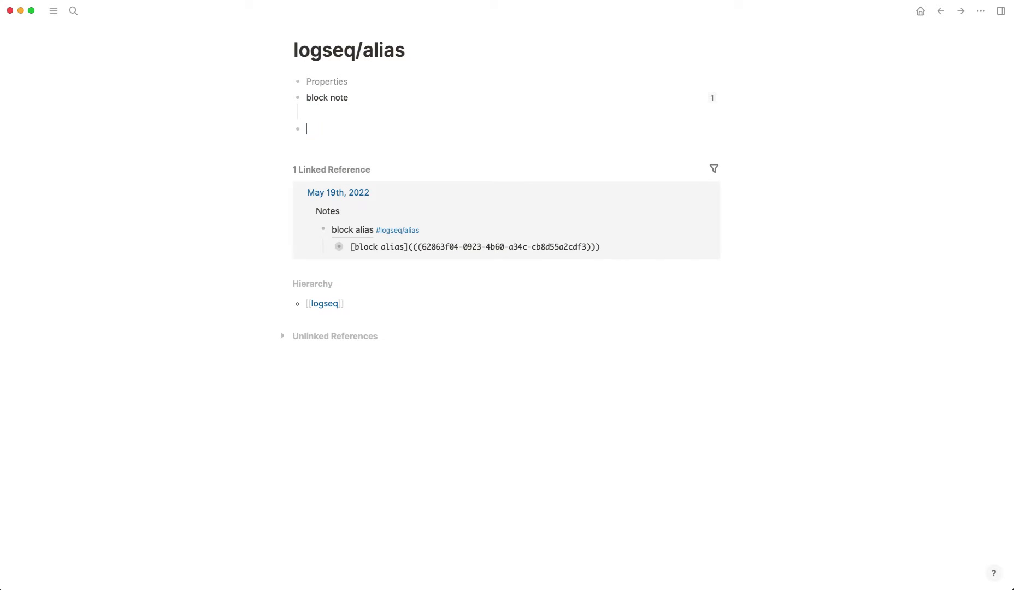
# Indent the empty block under 'block note', then search for and open 'Go in Action'.
pyautogui.press('Tab')
pyautogui.press('super+k')
pyautogui.write('go ')
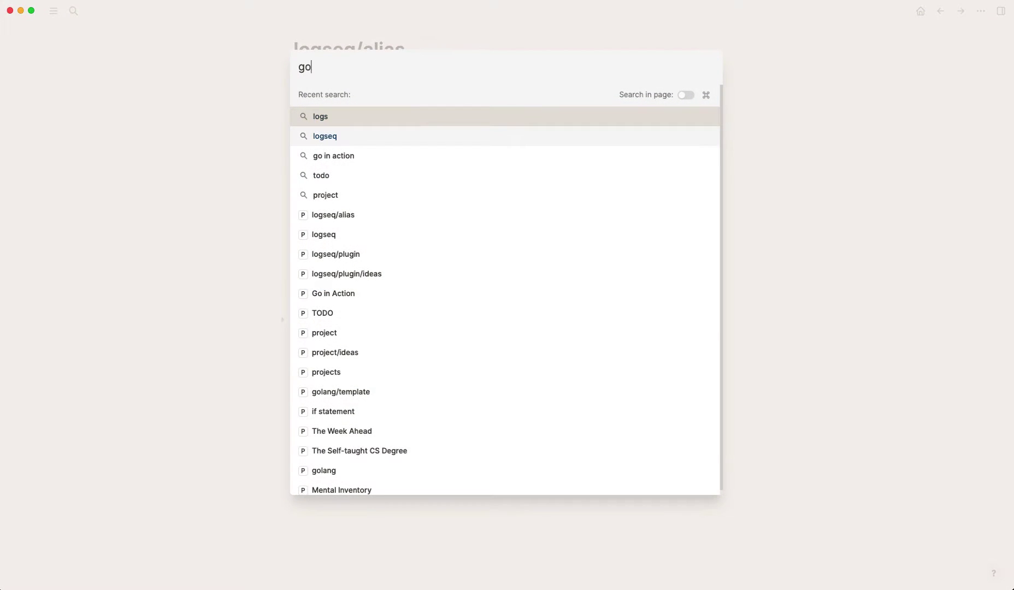
pyautogui.write('in action')
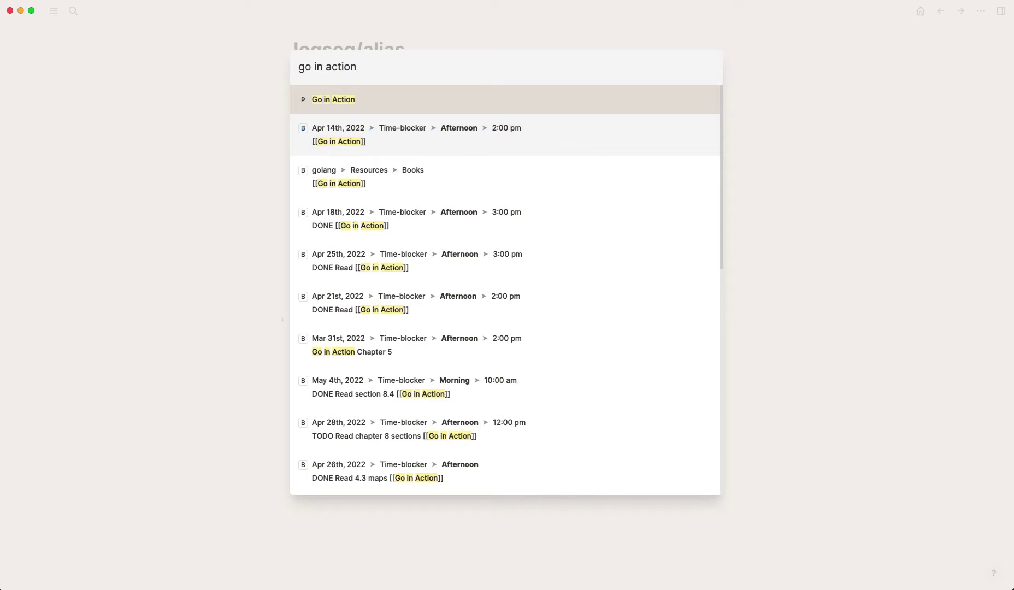
pyautogui.press('Down')
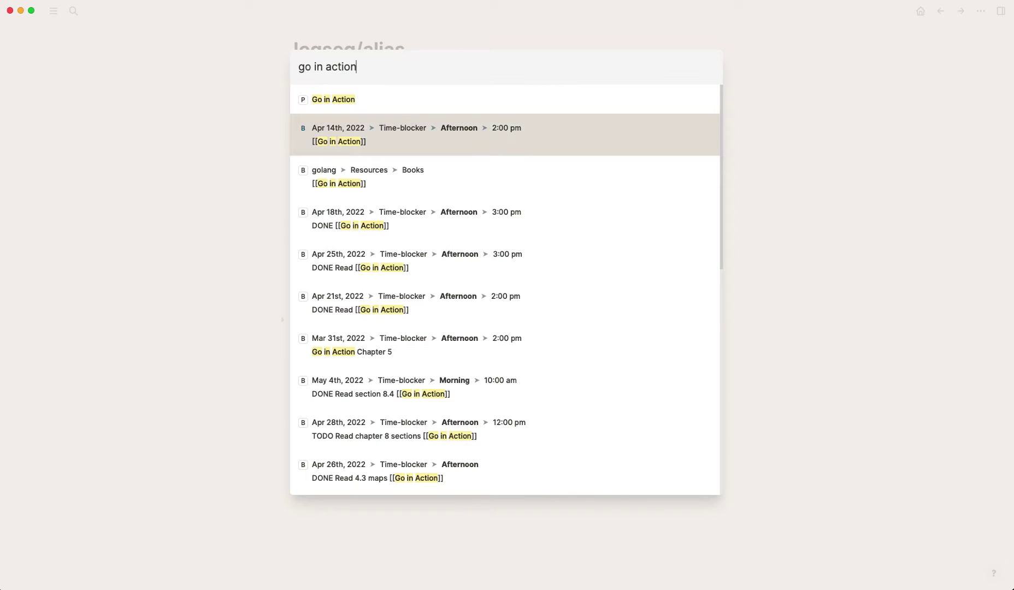
pyautogui.press('Up')
pyautogui.press('Return')
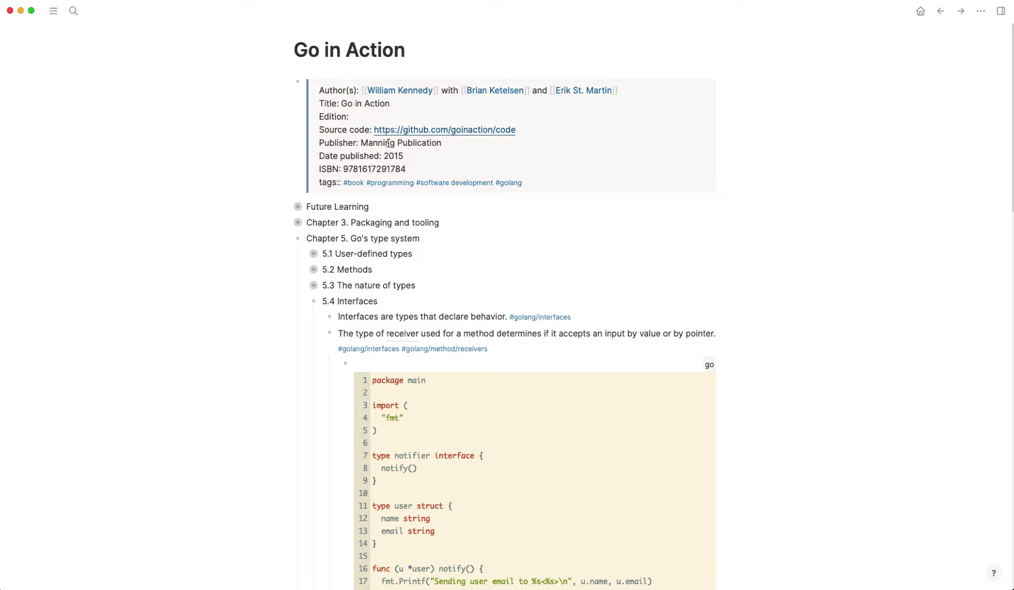
# Scroll down to the 5.4 Interfaces block about receivers.
pyautogui.scroll(-1, 430, 229)
pyautogui.scroll(-3, 453, 214)
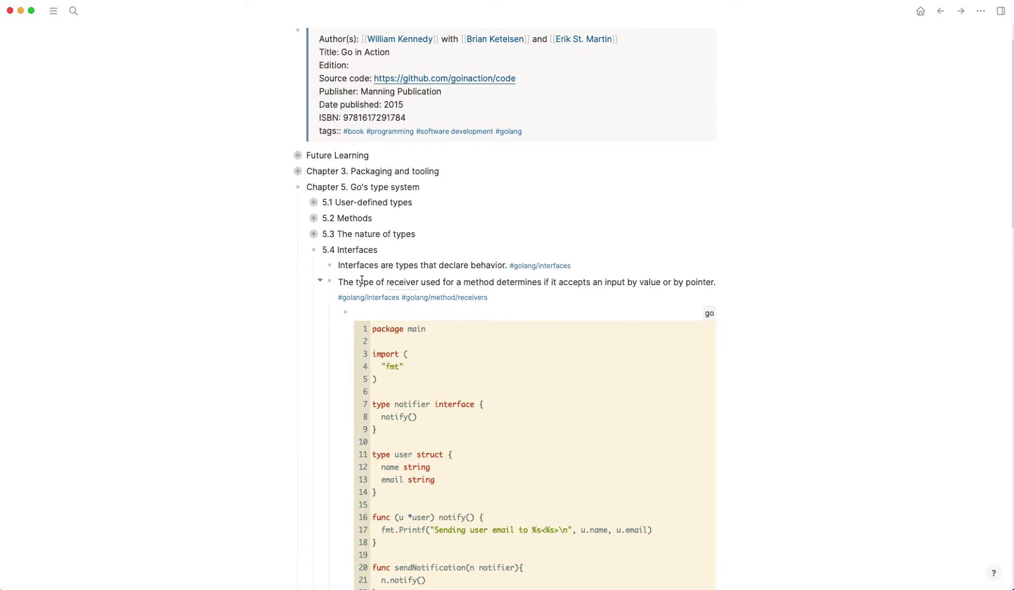
pyautogui.scroll(-2, 417, 277)
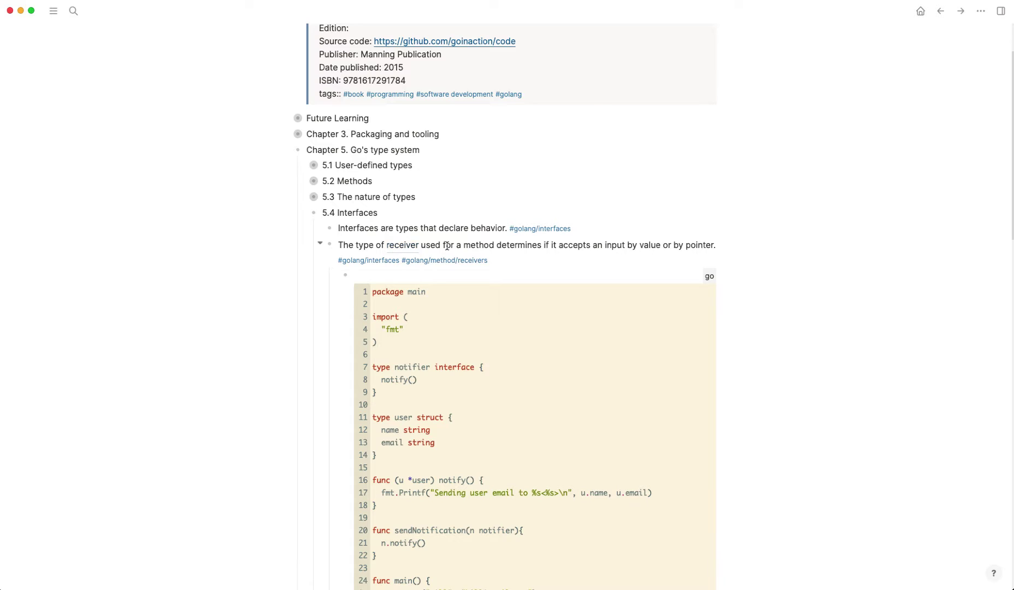
# Inspect the raw [receiver](((ref))) markup, then preview the linked 5.2 Methods receiver definition.
pyautogui.click(477, 241)
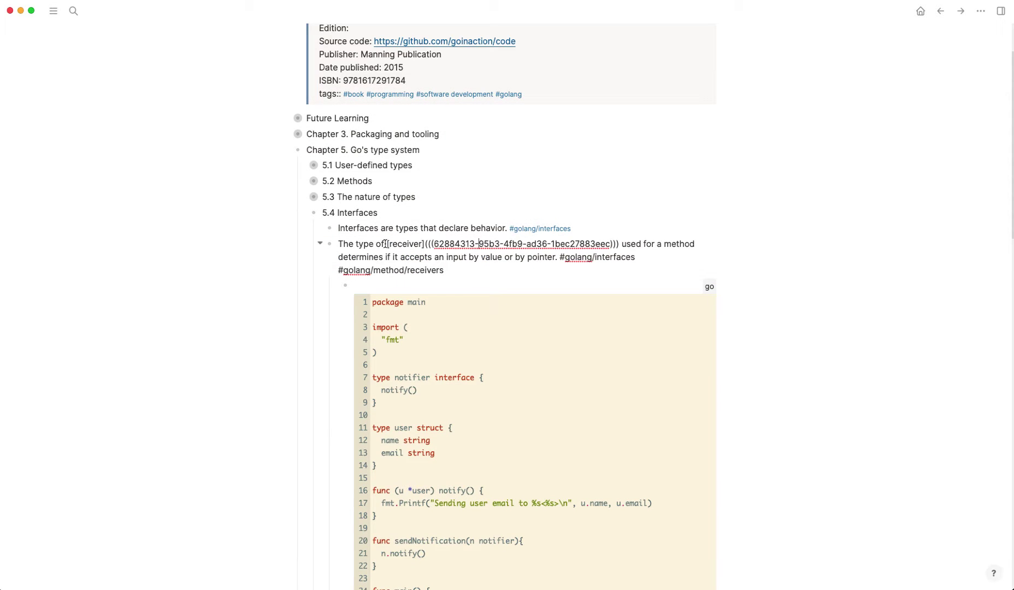
pyautogui.moveTo(388, 243); pyautogui.dragTo(426, 243)
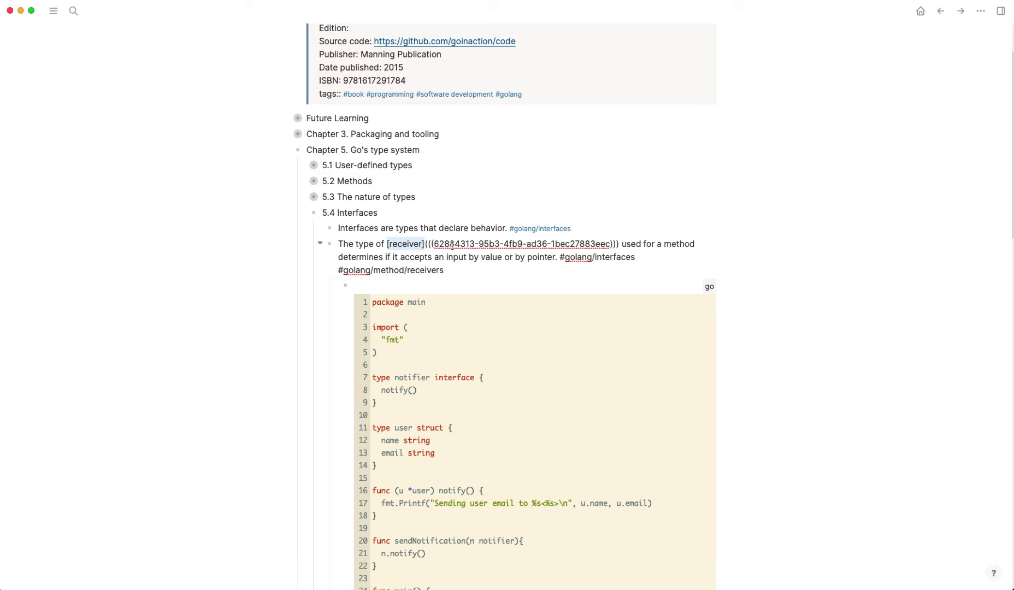
pyautogui.press('Escape')
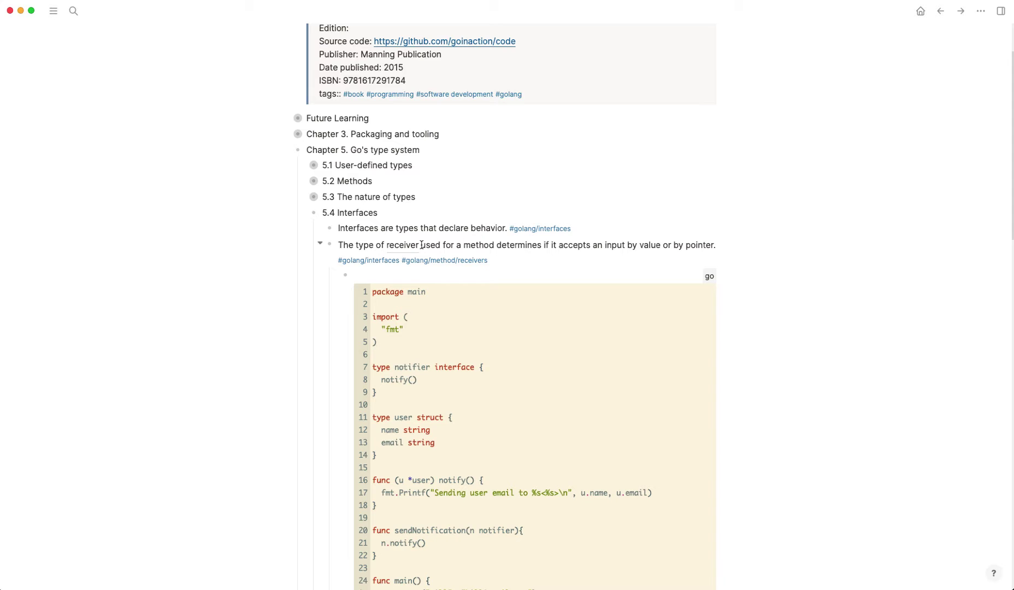
pyautogui.moveTo(403, 248)
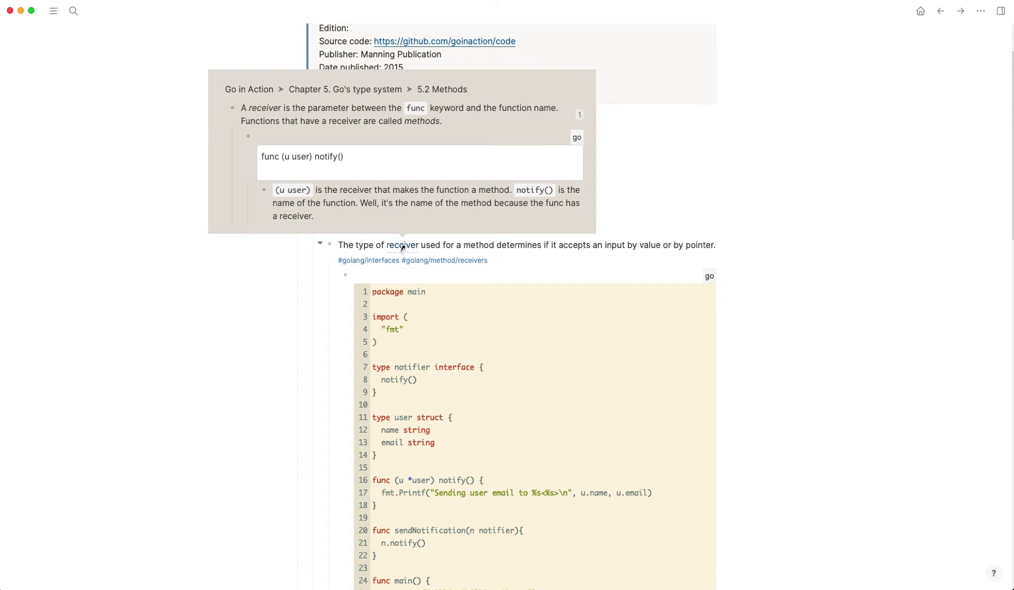
pyautogui.click(403, 246)
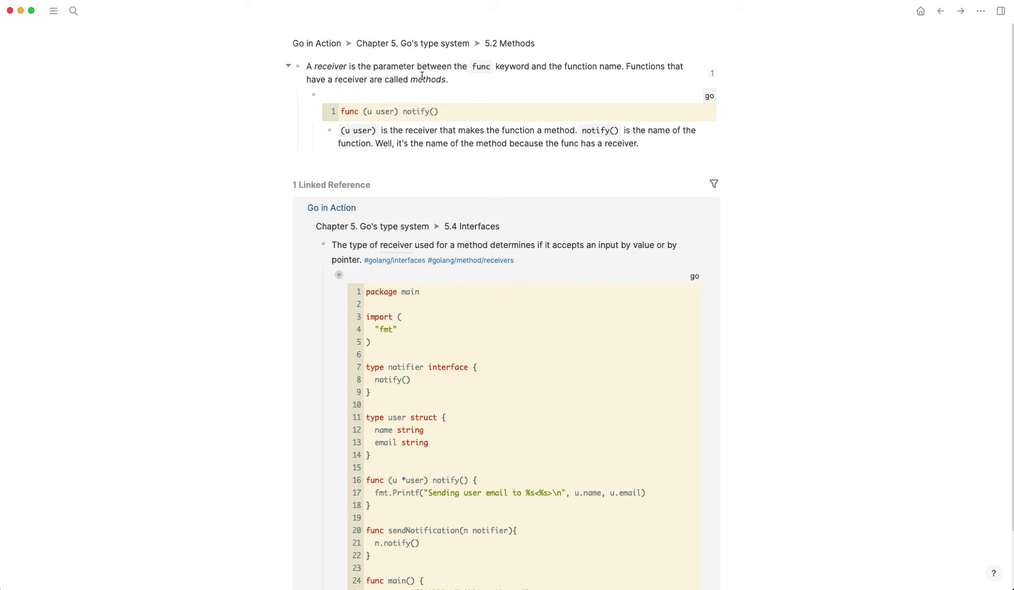
pyautogui.press('super+bracketleft')
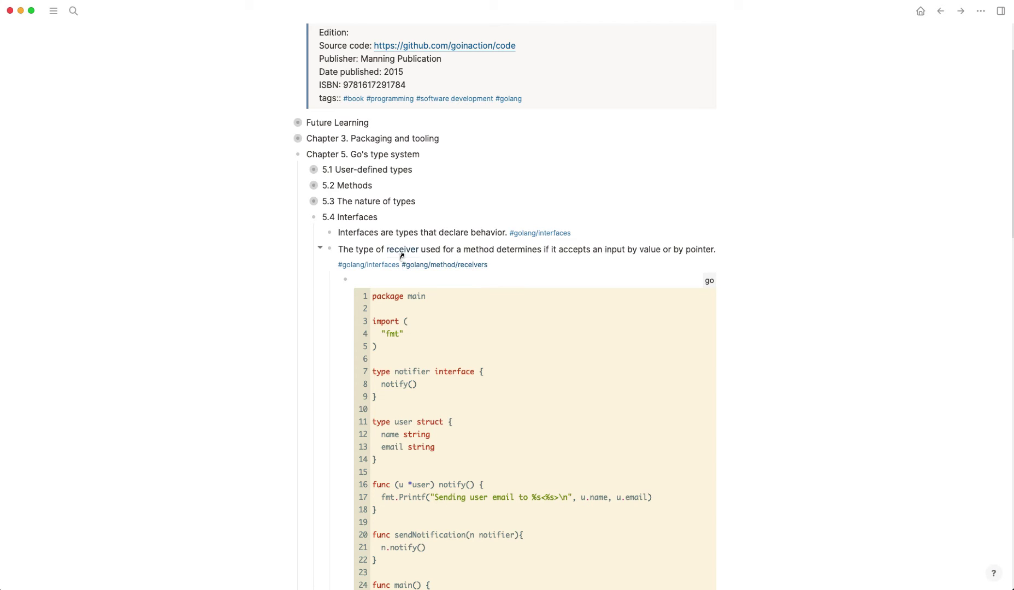
pyautogui.click(448, 249)
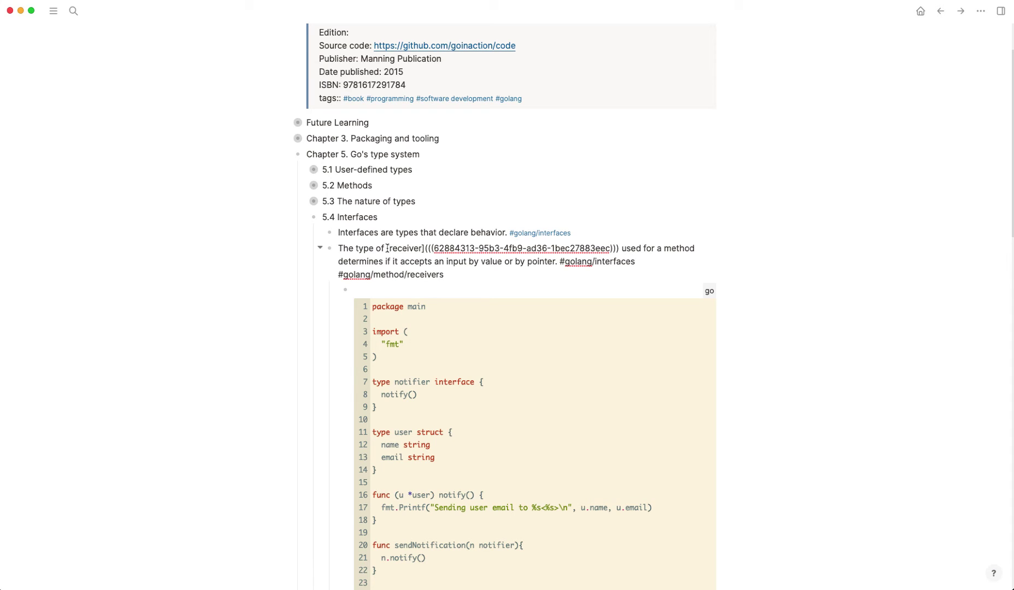
pyautogui.moveTo(387, 248); pyautogui.dragTo(615, 248)
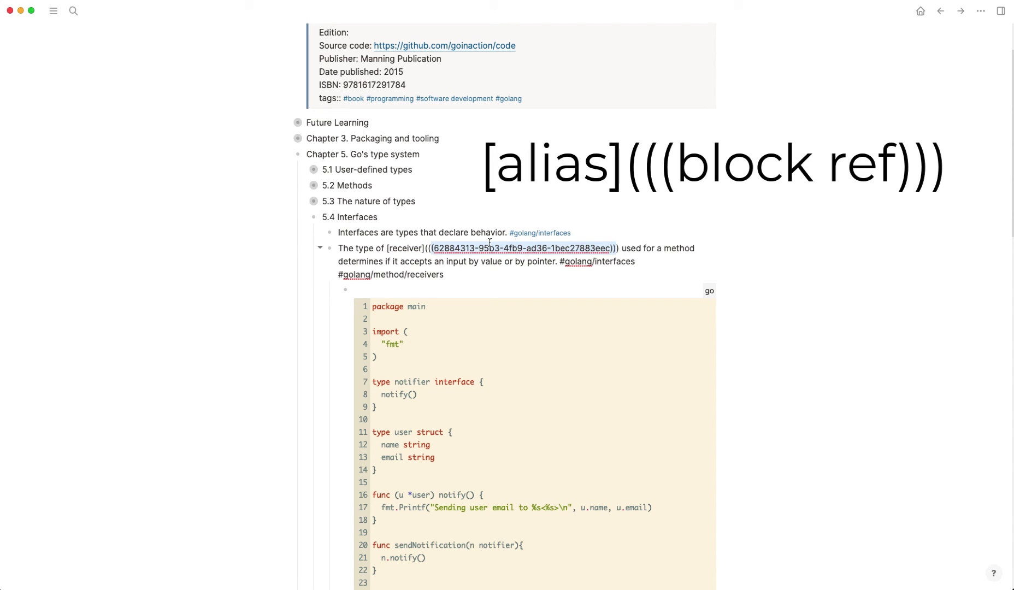
pyautogui.click(457, 272)
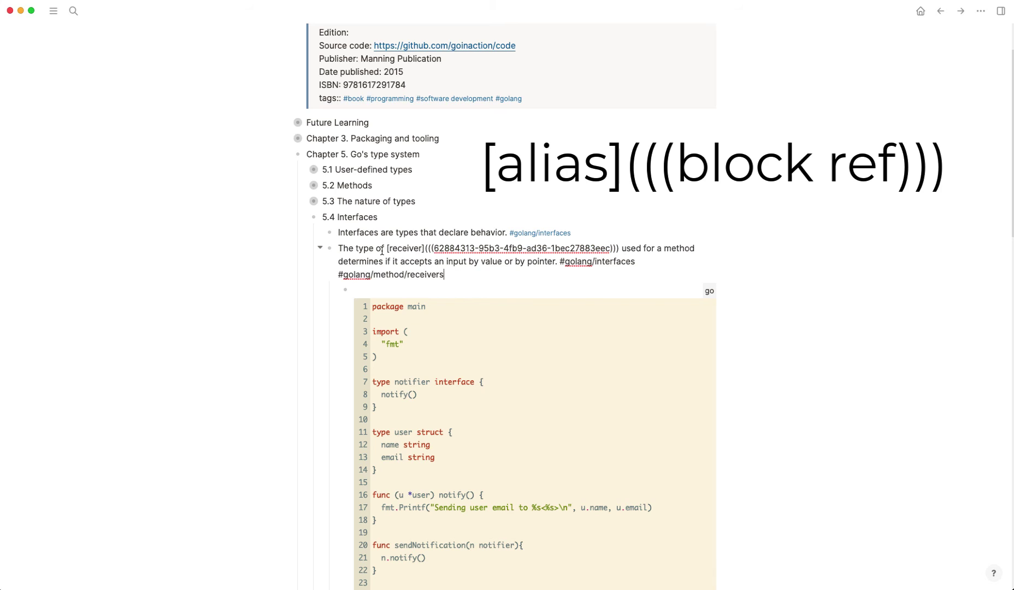
pyautogui.press('Escape')
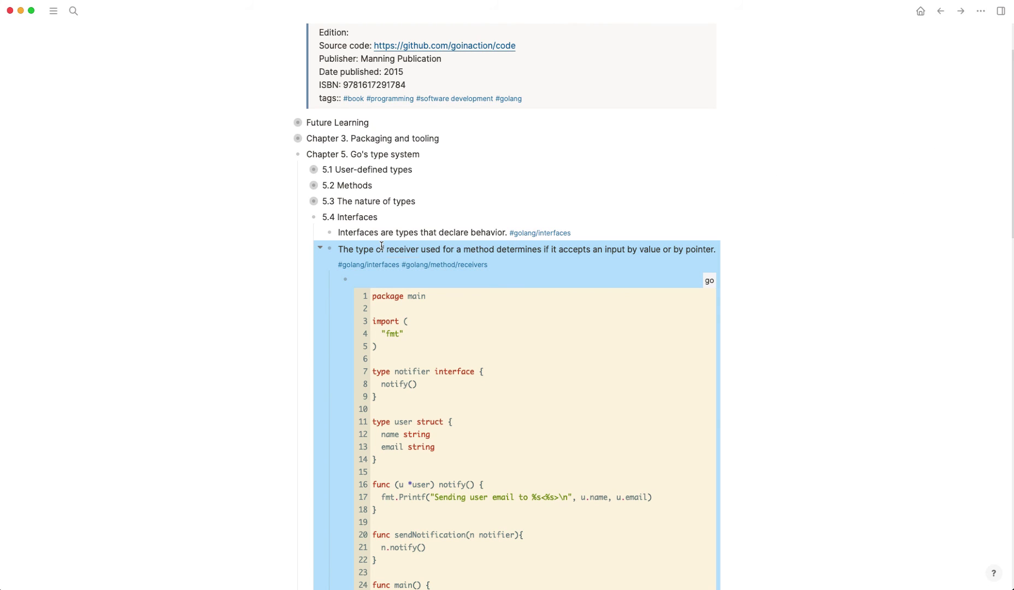